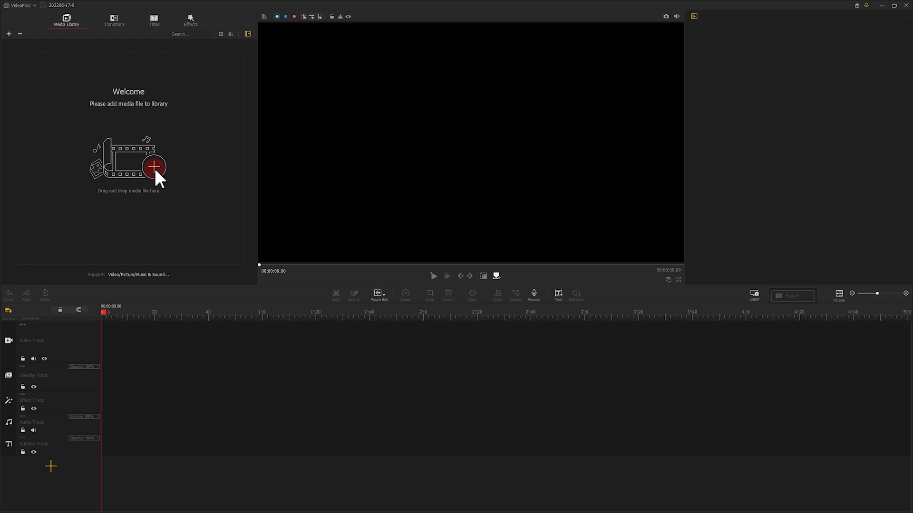
Step: Import every file from the ink folder: six overlay videos, the ink picture and the music track
click(155, 169)
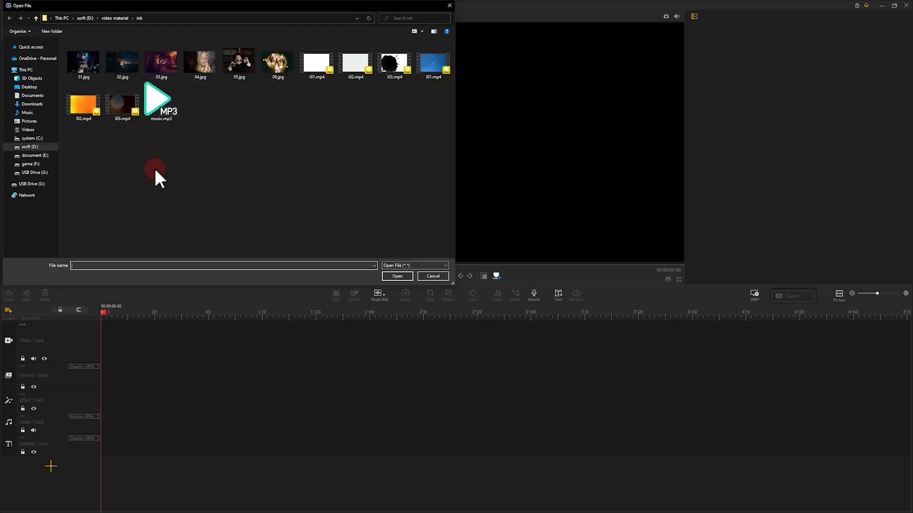
drag(436, 116, 94, 63)
click(398, 275)
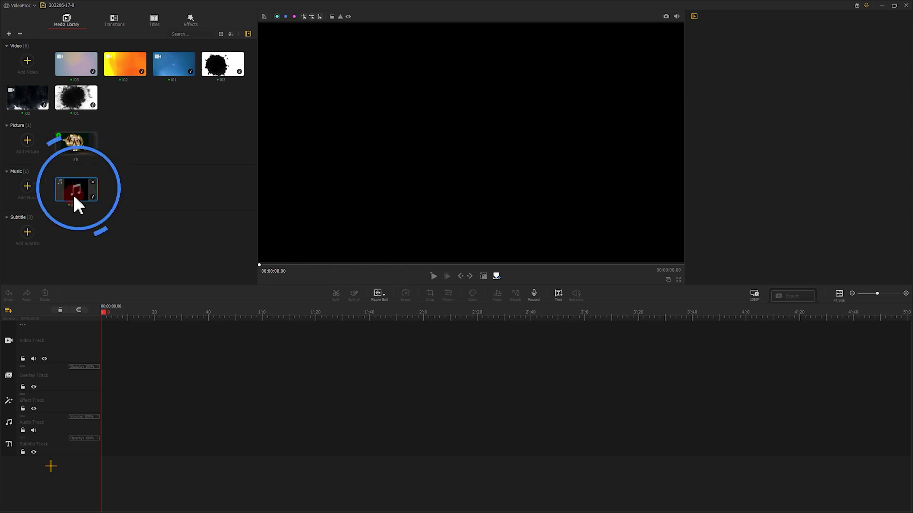
Step: Place the music on the audio track, zoom the timeline in and play it to about 14 s
drag(72, 193, 101, 421)
drag(130, 318, 373, 314)
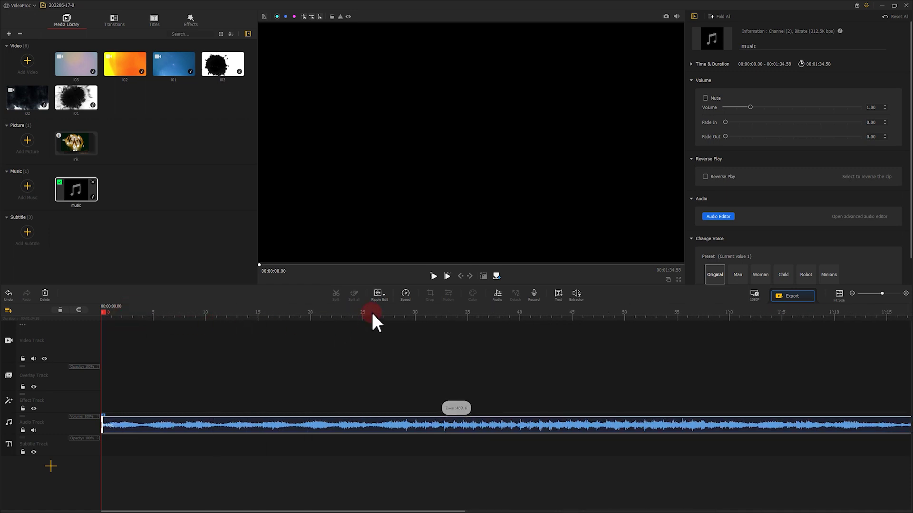
click(432, 276)
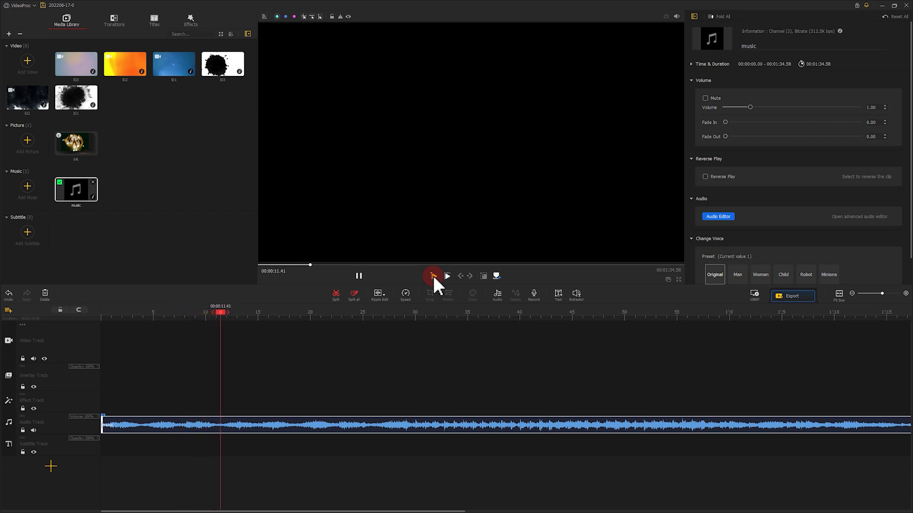
click(358, 276)
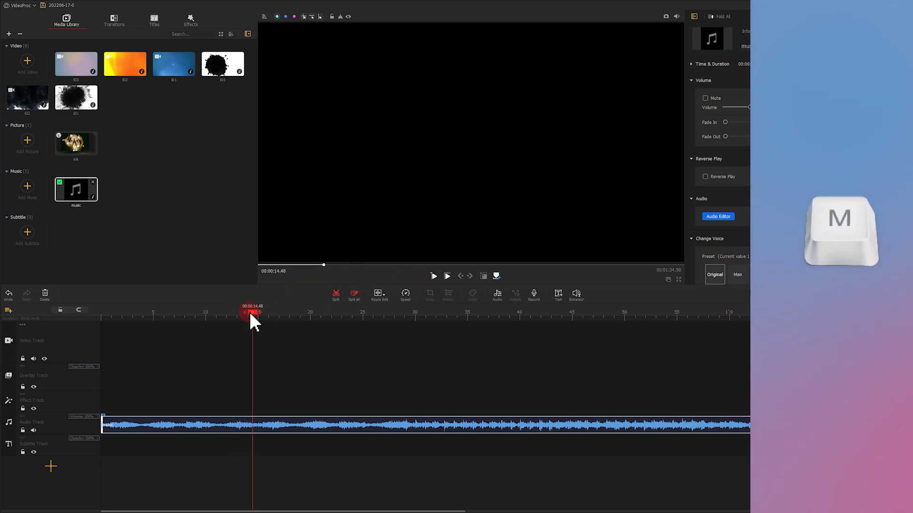
Step: Replay the music from the start and add six beat markers through about 21 seconds
drag(251, 312, 82, 312)
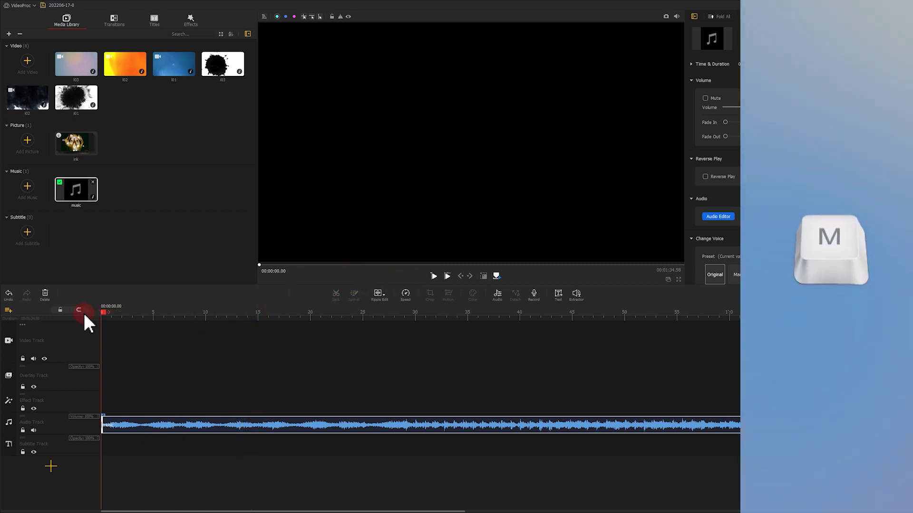
click(436, 274)
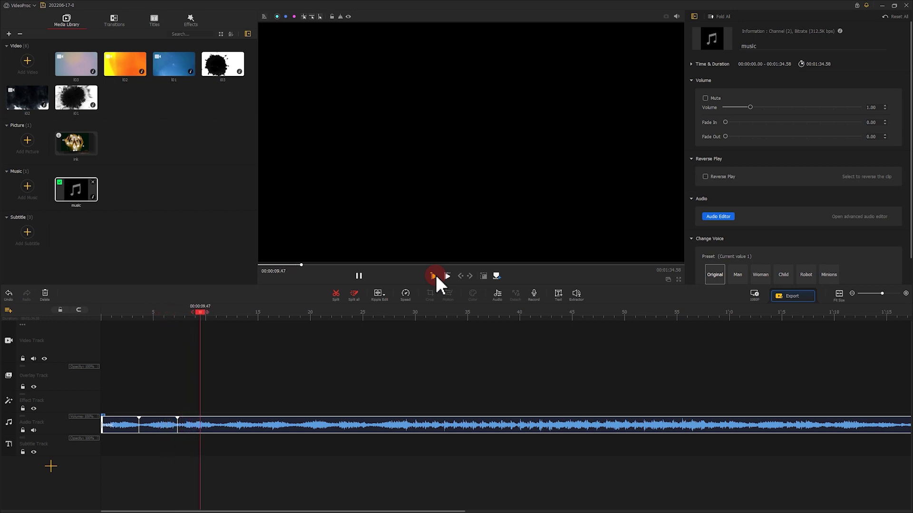
click(435, 274)
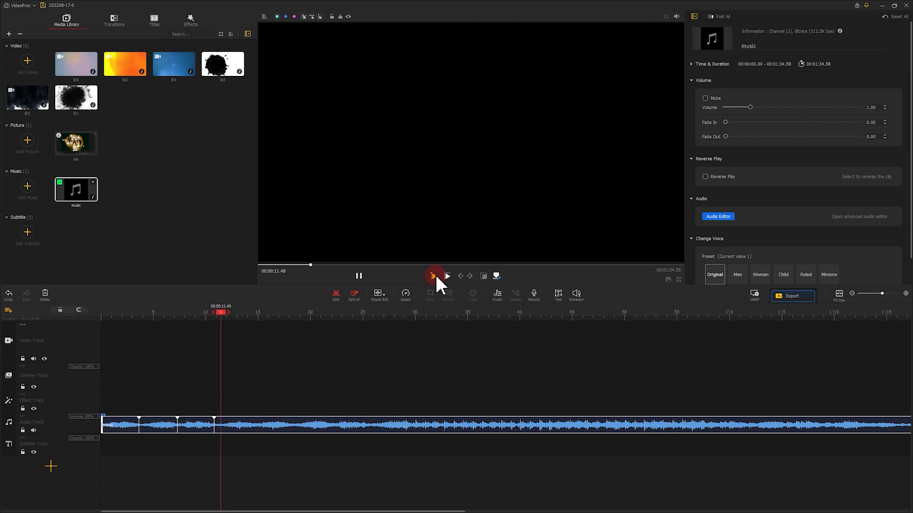
click(436, 275)
click(435, 275)
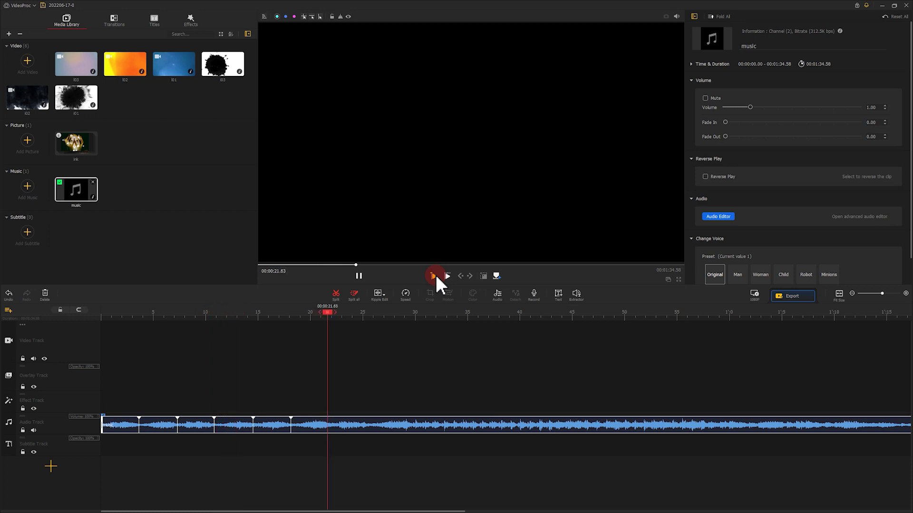
click(436, 275)
click(359, 276)
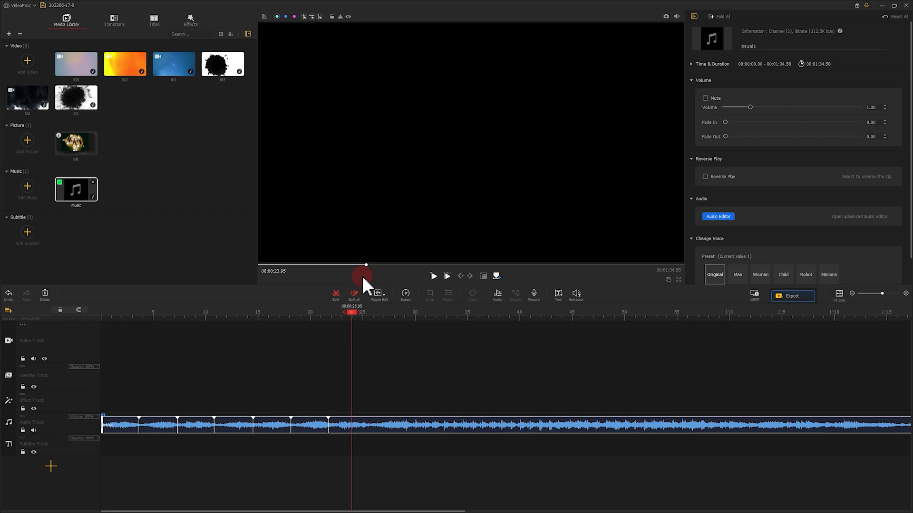
click(144, 184)
mouse_move(91, 152)
mouse_down()
mouse_move(82, 153)
mouse_move(126, 246)
mouse_move(134, 338)
mouse_up()
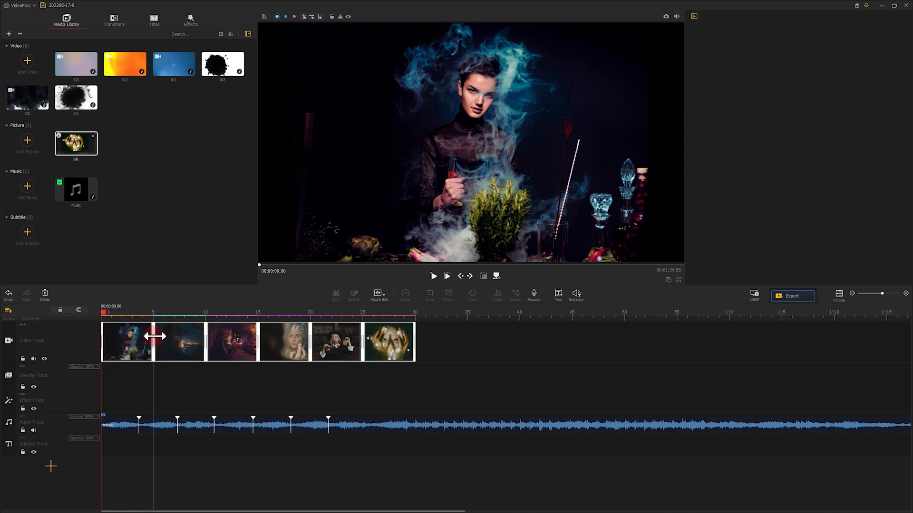
drag(197, 351, 278, 354)
click(240, 349)
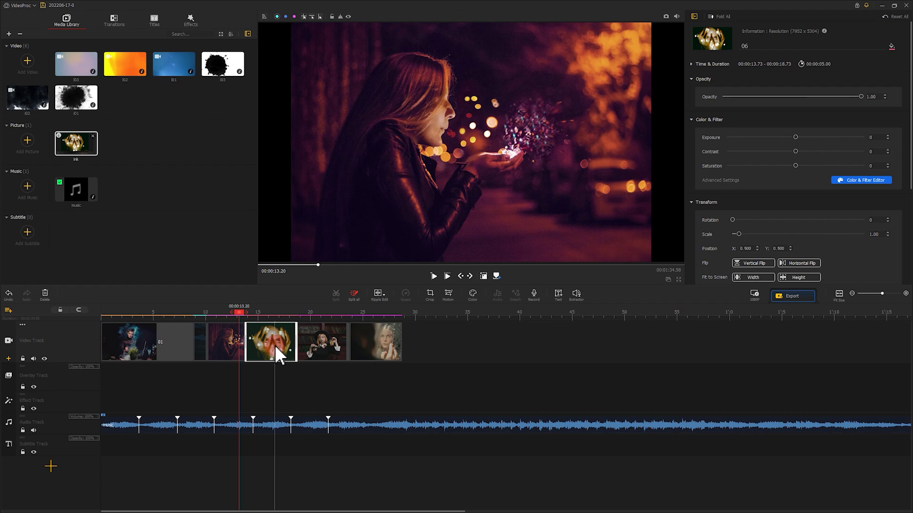
click(179, 208)
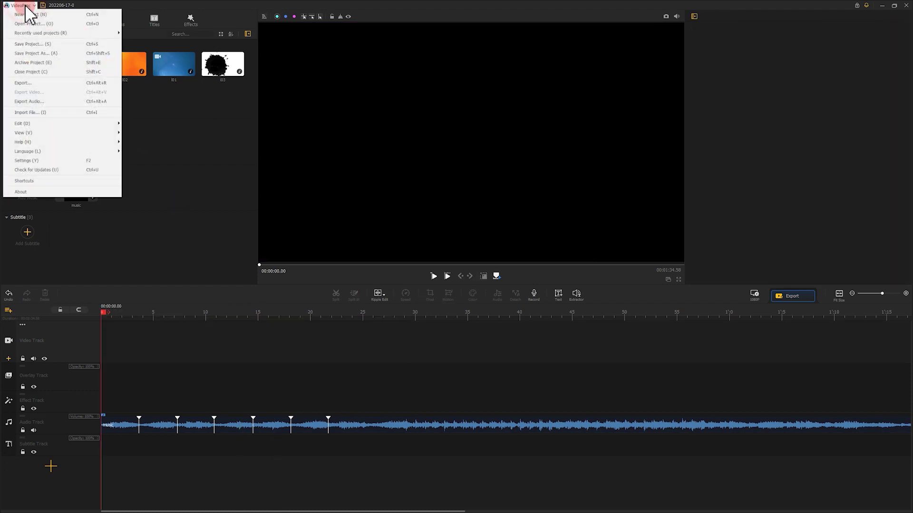
Step: Set Timeline Photo Duration to 4 Sec in Settings, then place the six ink photos on the video track
click(53, 162)
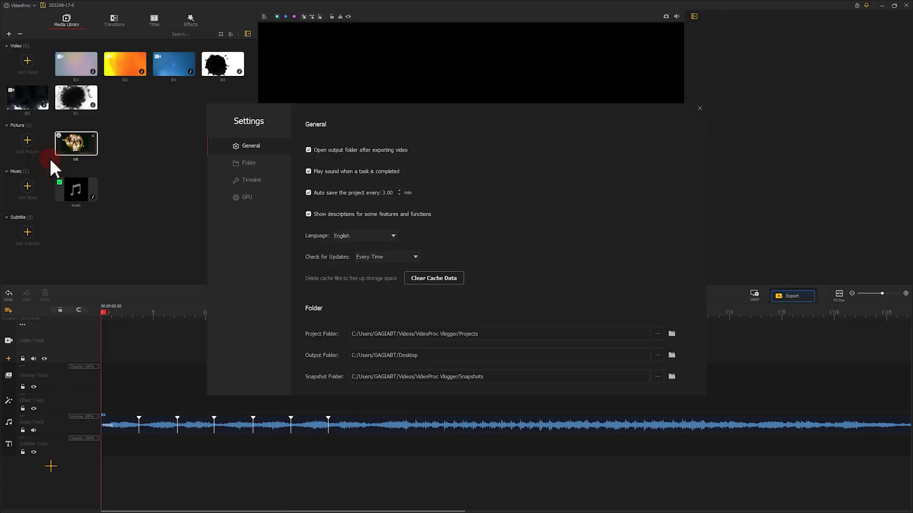
click(241, 162)
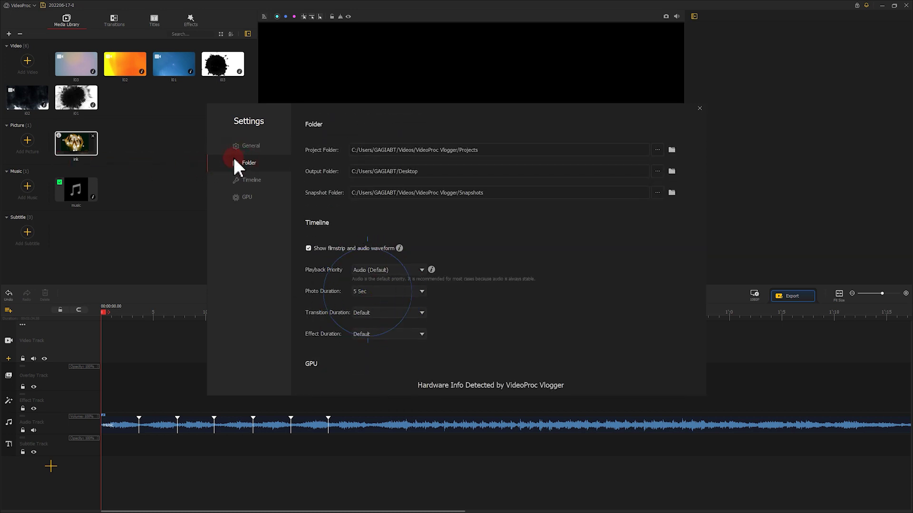
click(402, 291)
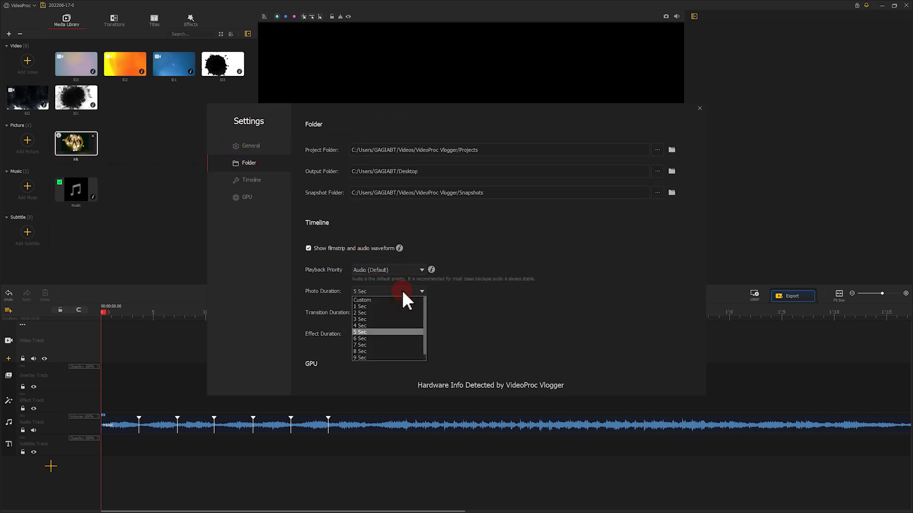
click(369, 326)
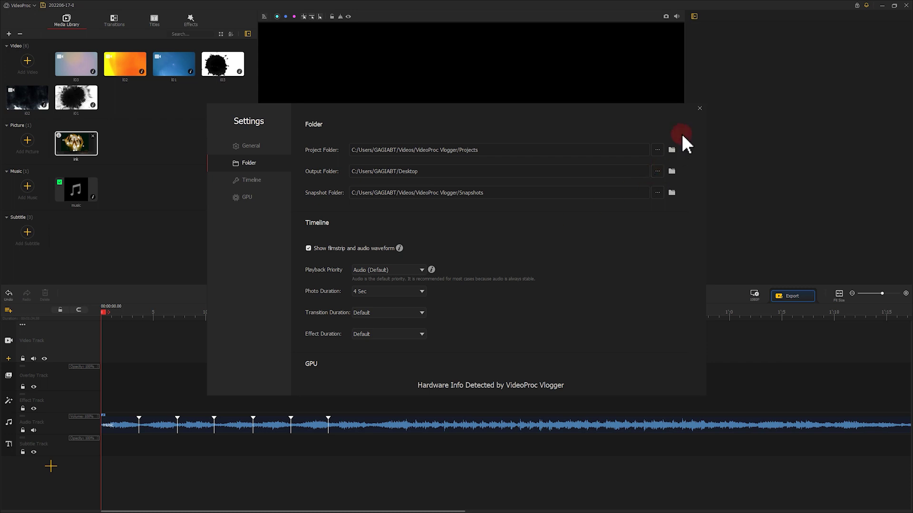
click(700, 109)
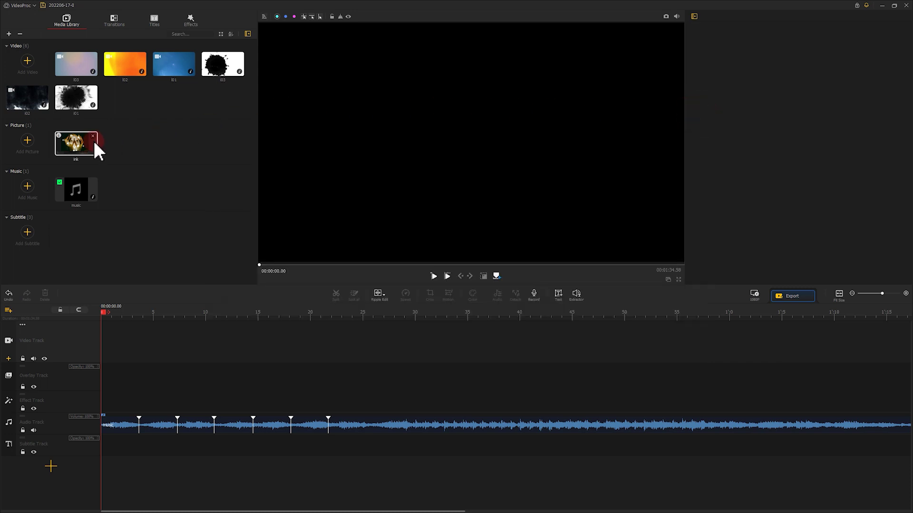
mouse_move(94, 143)
mouse_down()
mouse_move(118, 234)
mouse_move(119, 327)
mouse_up()
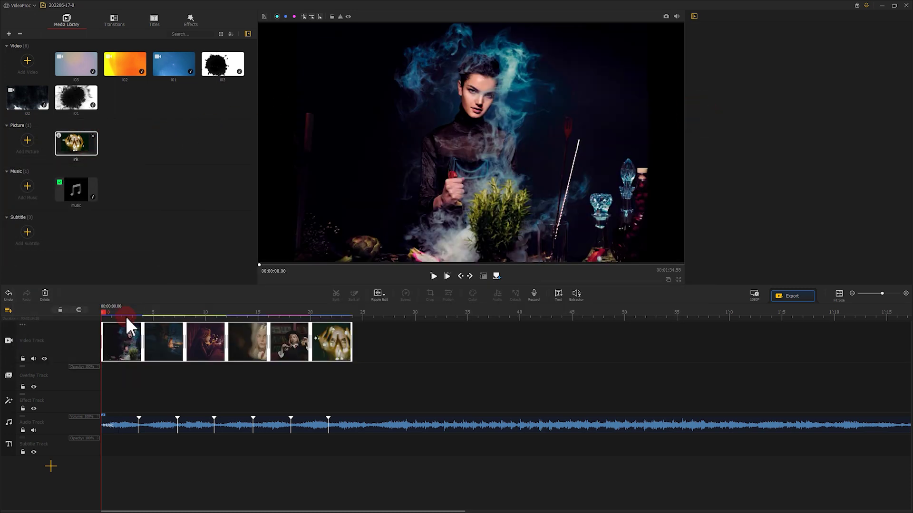
scroll(136, 316, up, 3)
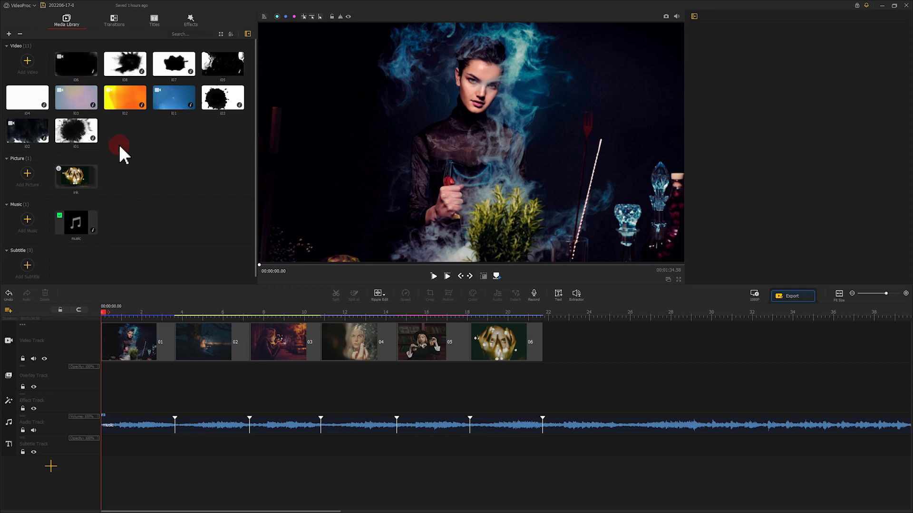
Step: Place ink clip i01 on the overlay track above the photos and select it
mouse_move(79, 132)
drag(80, 131, 108, 381)
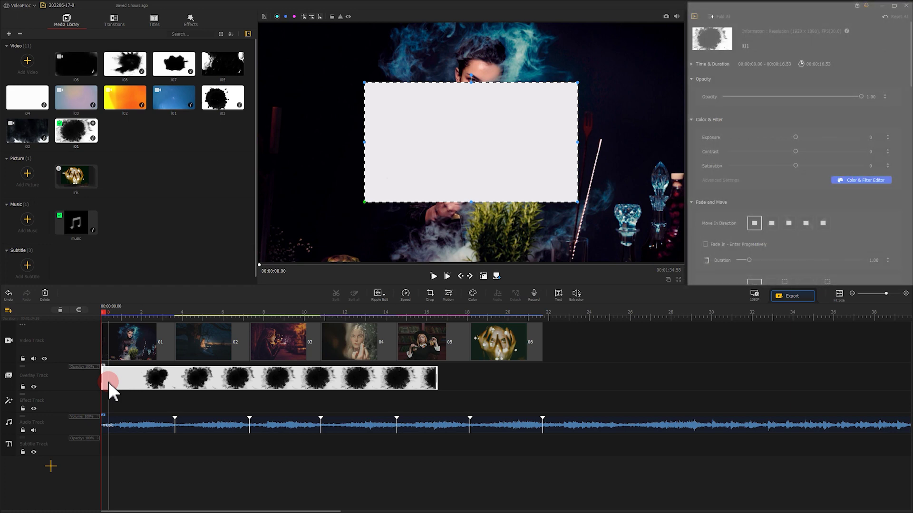
click(122, 379)
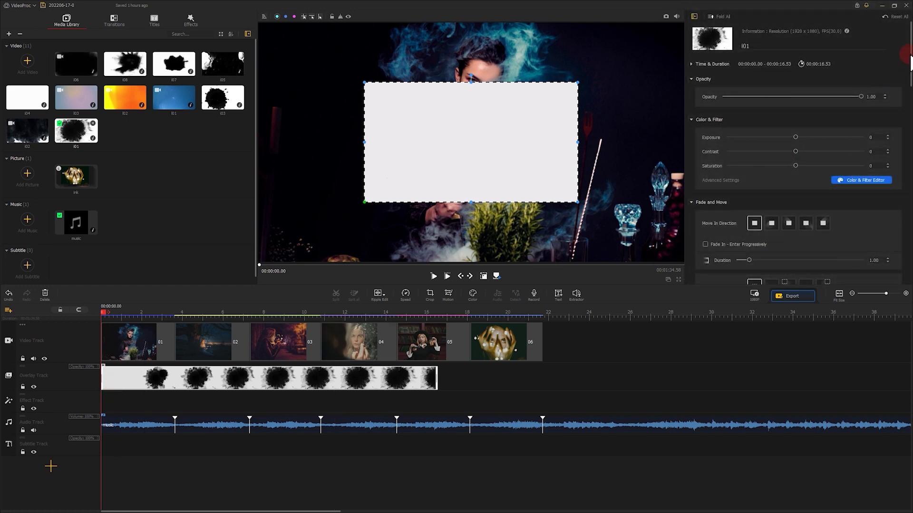
Step: Scale the i01 overlay to fill the frame and set its blend mode to Screen
scroll(906, 54, down, 6)
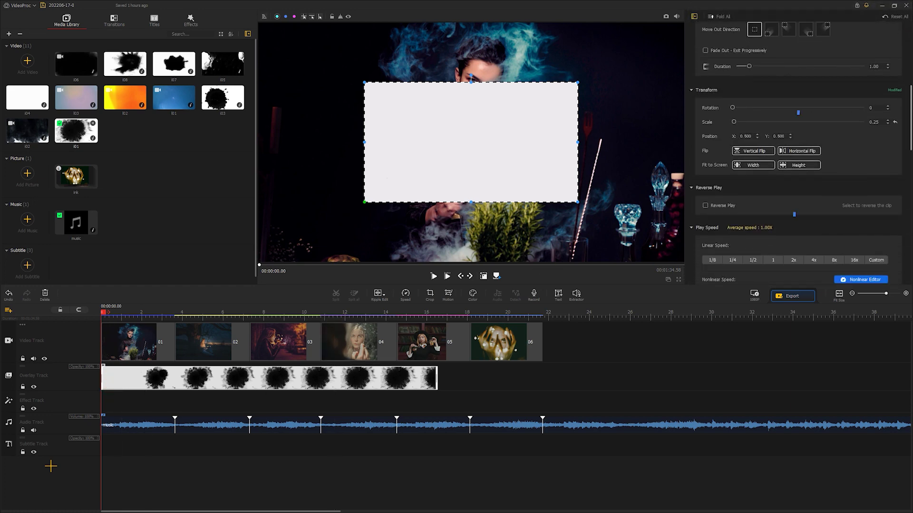
click(796, 165)
click(811, 166)
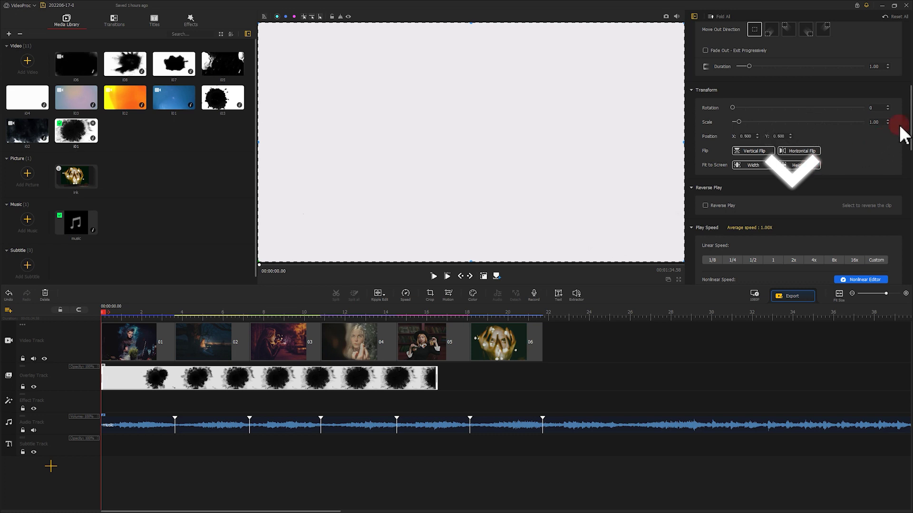
drag(908, 114, 909, 272)
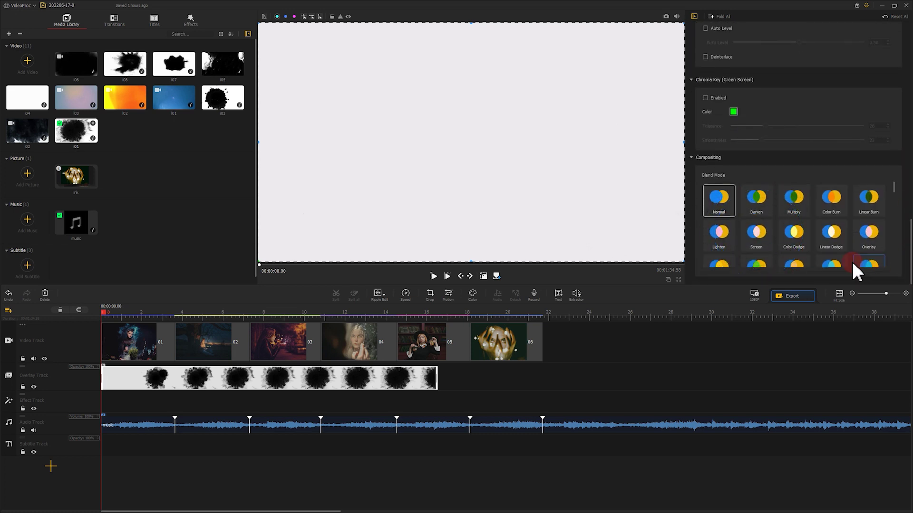
click(757, 235)
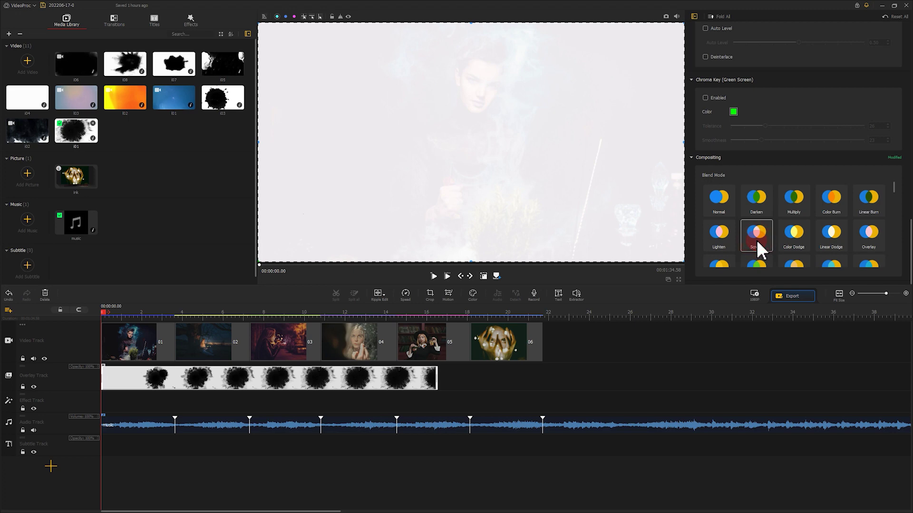
drag(103, 313, 107, 318)
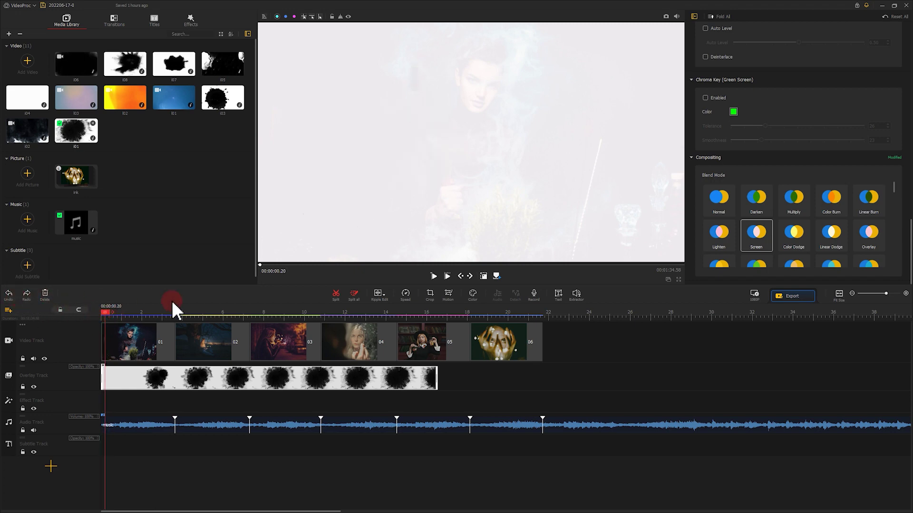
Step: Trim the first ink overlay so it ends where photo 02 begins
drag(106, 373, 112, 318)
click(153, 306)
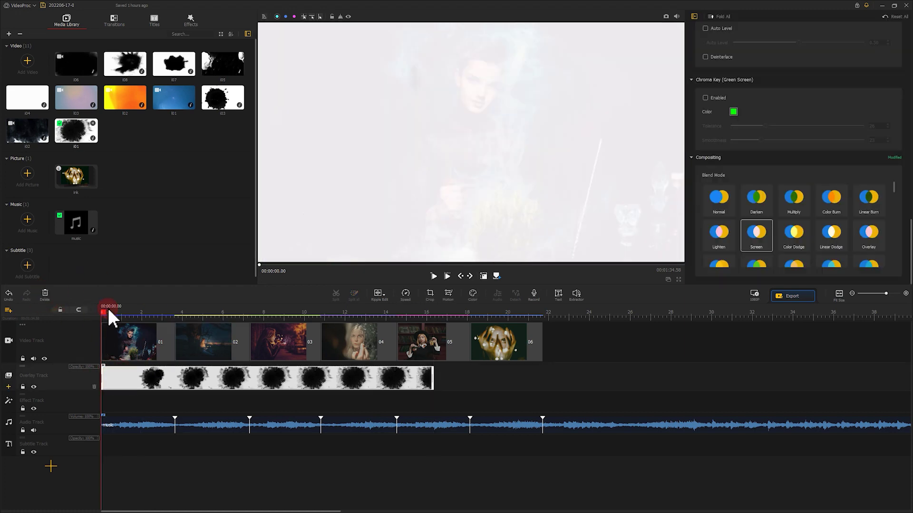
click(432, 277)
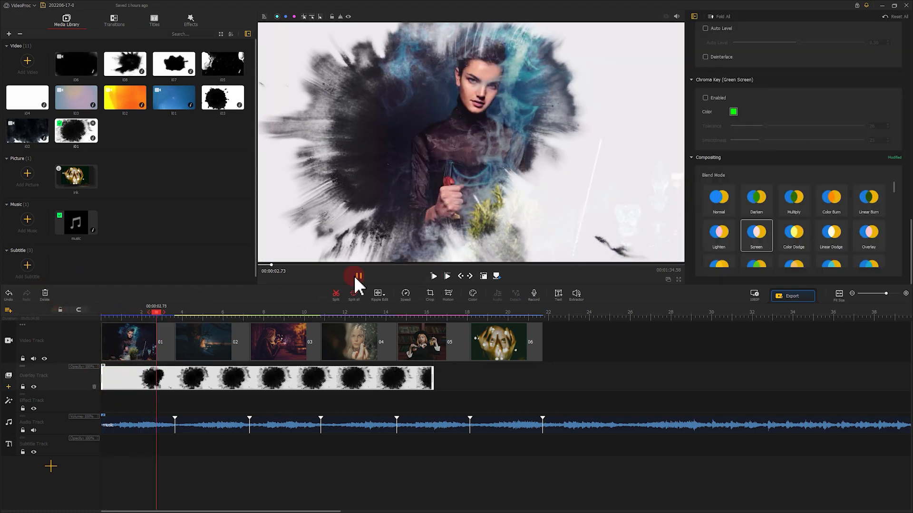
drag(433, 374, 175, 375)
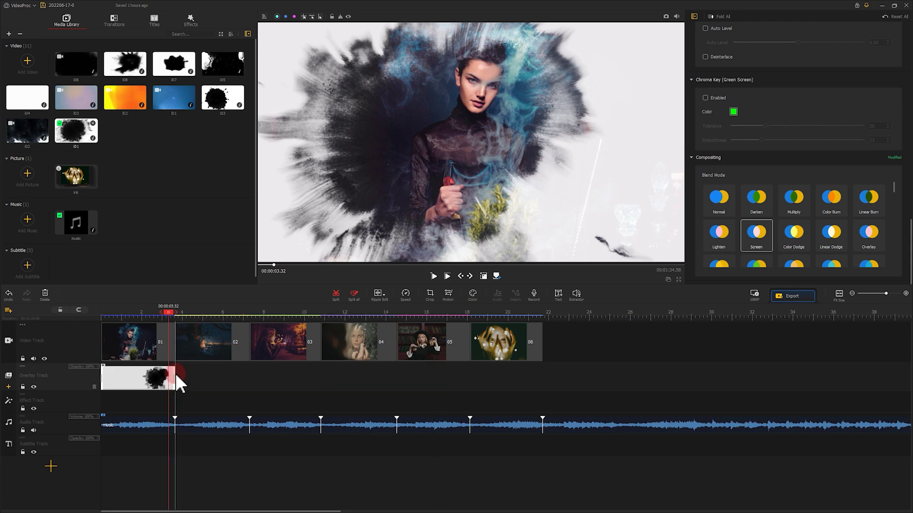
Step: Place ink clip i08 on the overlay track directly after the first ink, closing the gap
mouse_move(124, 67)
mouse_down()
mouse_move(204, 372)
mouse_move(184, 391)
mouse_move(181, 381)
mouse_up()
drag(172, 310, 179, 312)
scroll(347, 322, up, 3)
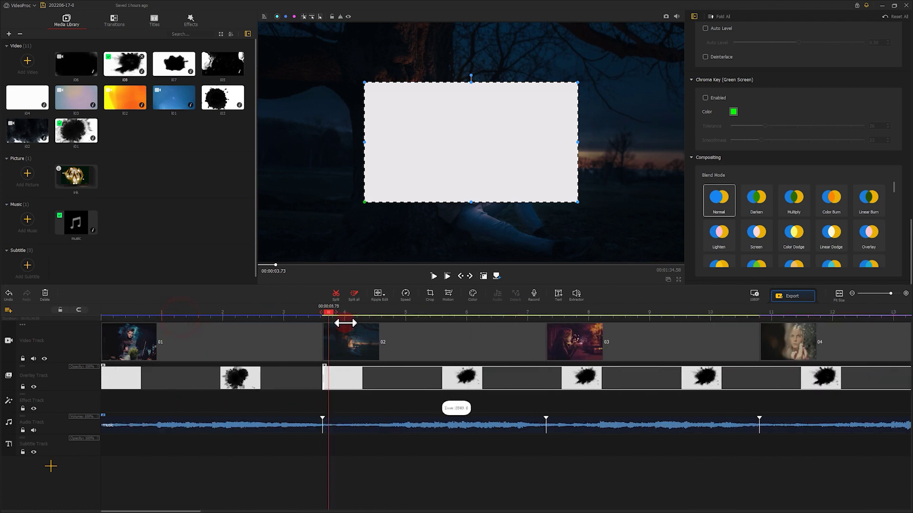
click(346, 374)
click(44, 295)
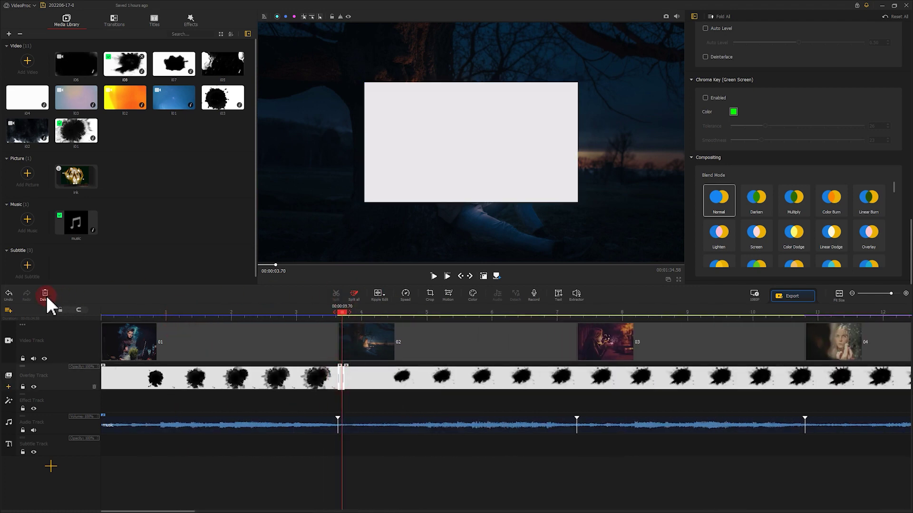
drag(363, 384, 357, 387)
Step: Set i08 to Screen blend and Fit to Screen Height
click(756, 197)
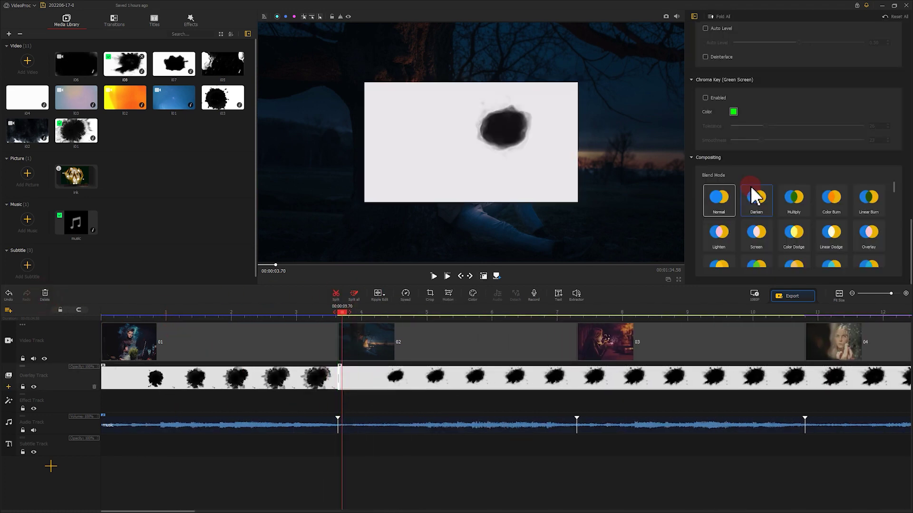
click(755, 233)
scroll(803, 177, down, 10)
click(804, 139)
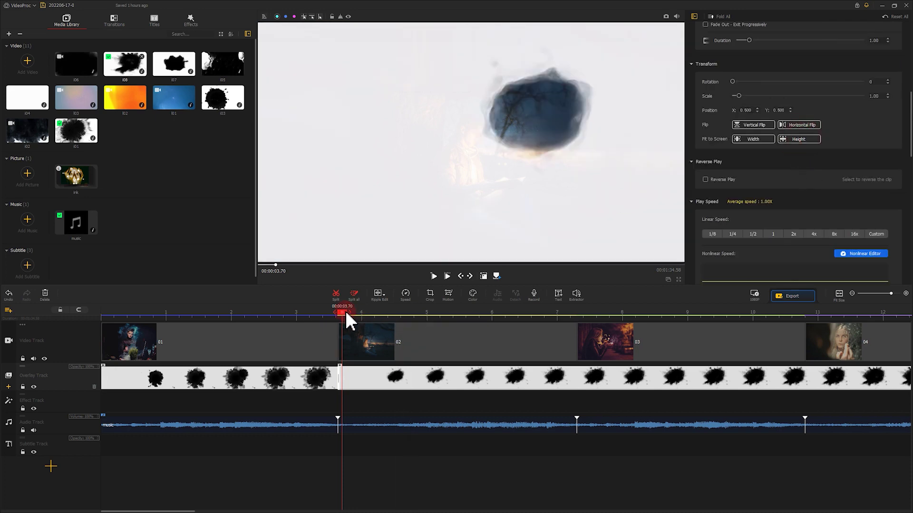
Step: Split i08 at the photo 03 marker and delete the leftover part
drag(346, 314, 578, 310)
click(336, 293)
click(669, 387)
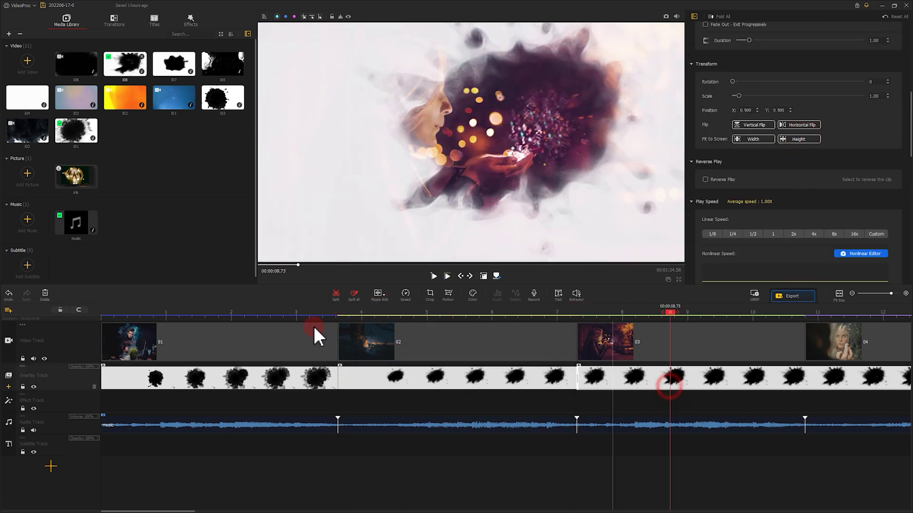
click(45, 294)
Step: Play back the slideshow to check the ink reveals under the photos
click(433, 275)
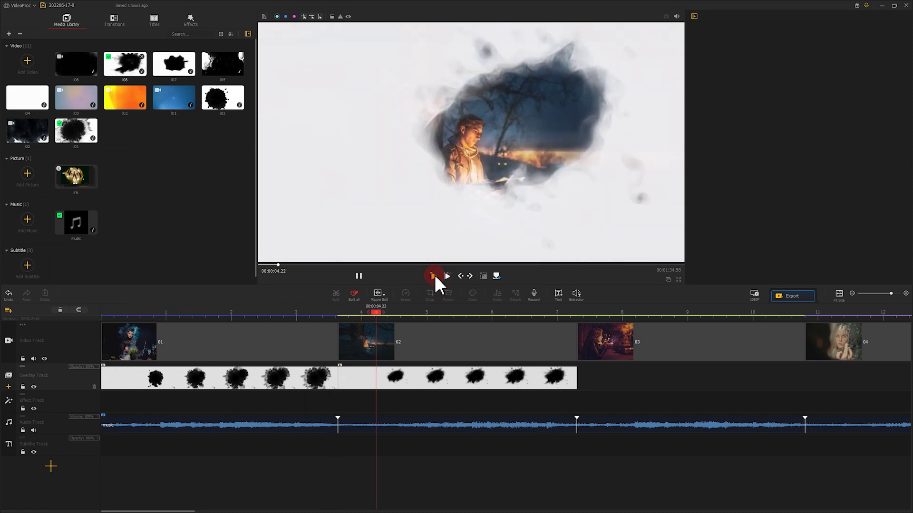
click(359, 276)
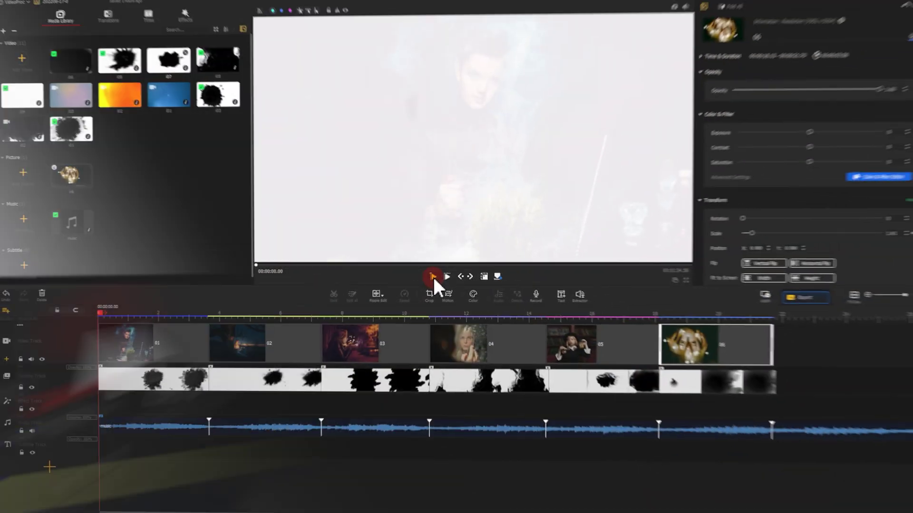
click(433, 276)
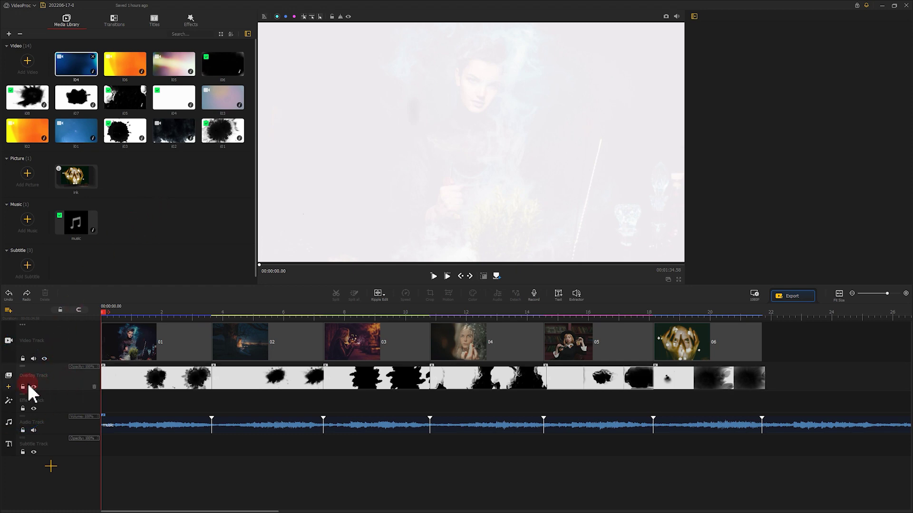
Step: Add a second overlay track and place light-leak clip i04 on it from about 2.4 s
click(9, 387)
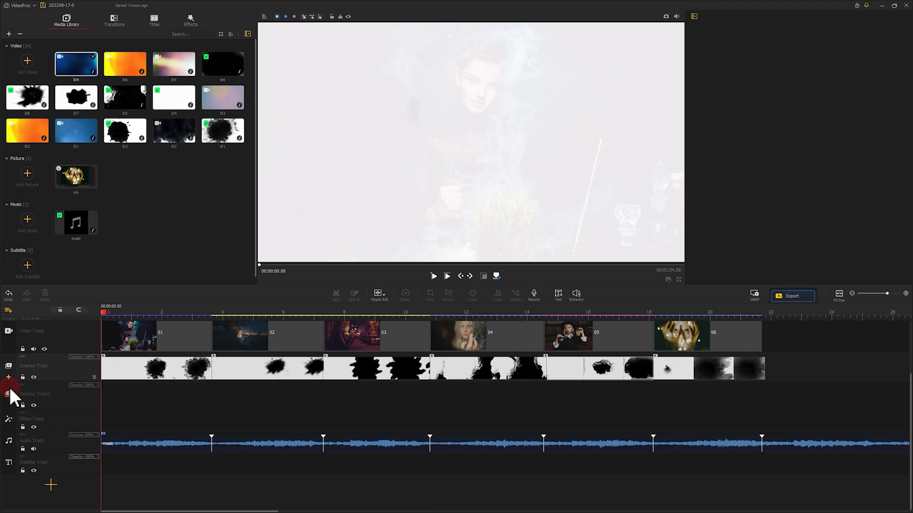
drag(72, 75, 181, 401)
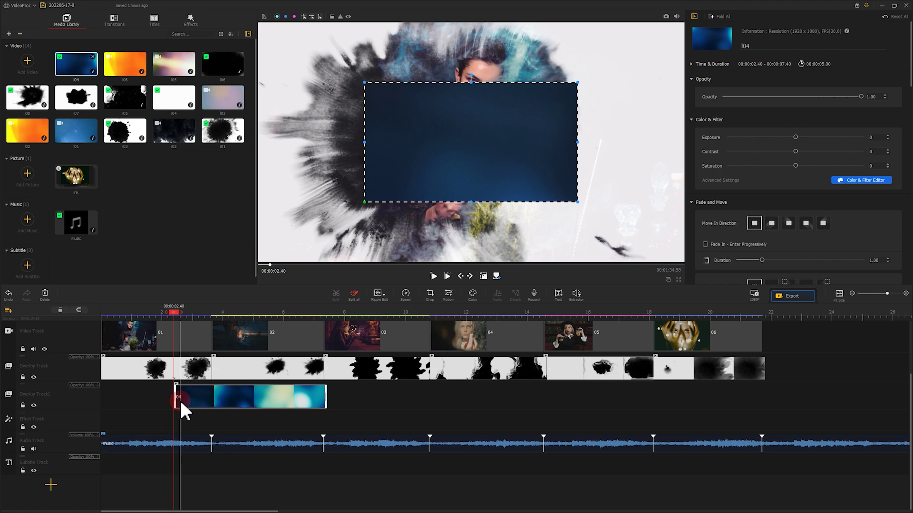
click(766, 244)
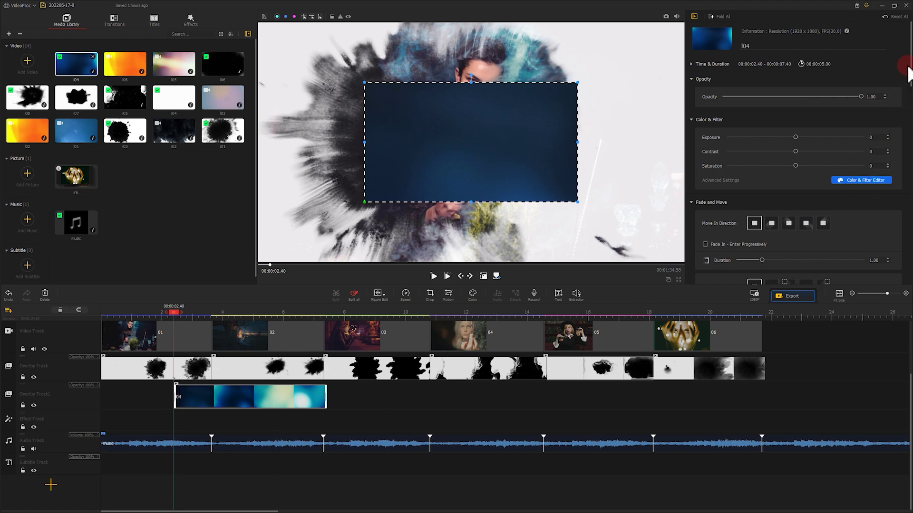
drag(908, 54, 896, 138)
Step: Fit the i04 light leak to the frame and set its blend mode to Screen
click(797, 164)
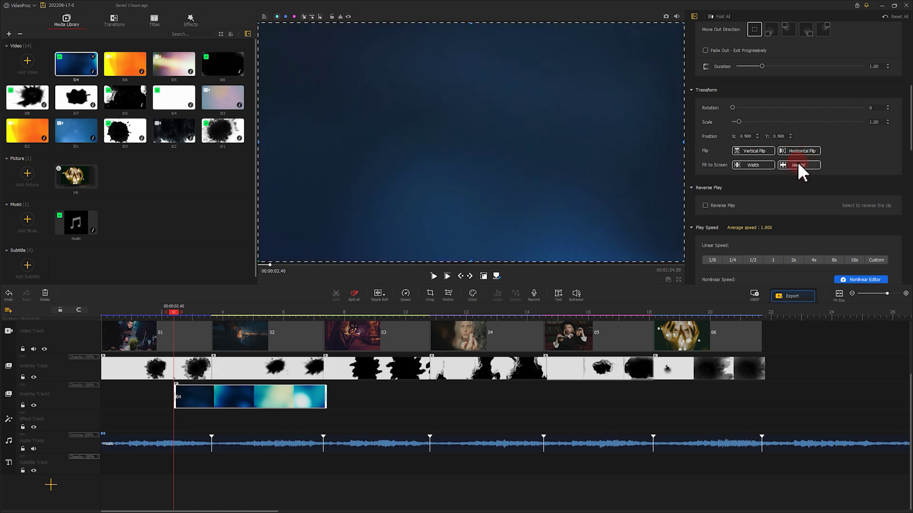
drag(908, 114, 908, 247)
click(829, 256)
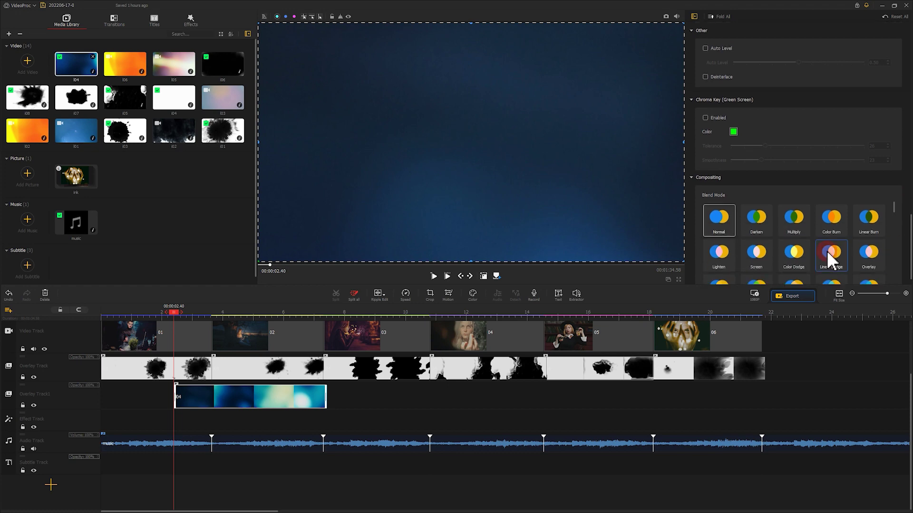
click(765, 256)
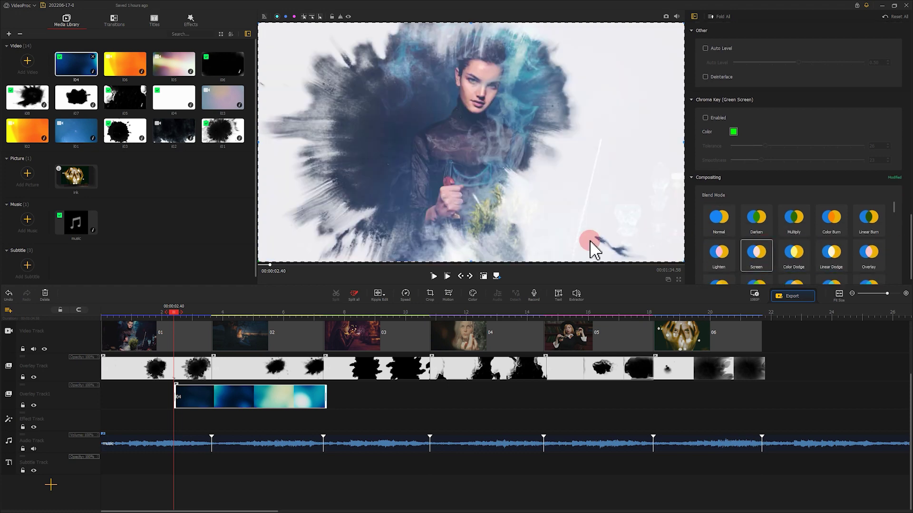
Step: Preview the i04 light leak over the photo 01 to 02 transition
drag(179, 319, 152, 315)
scroll(205, 320, up, 3)
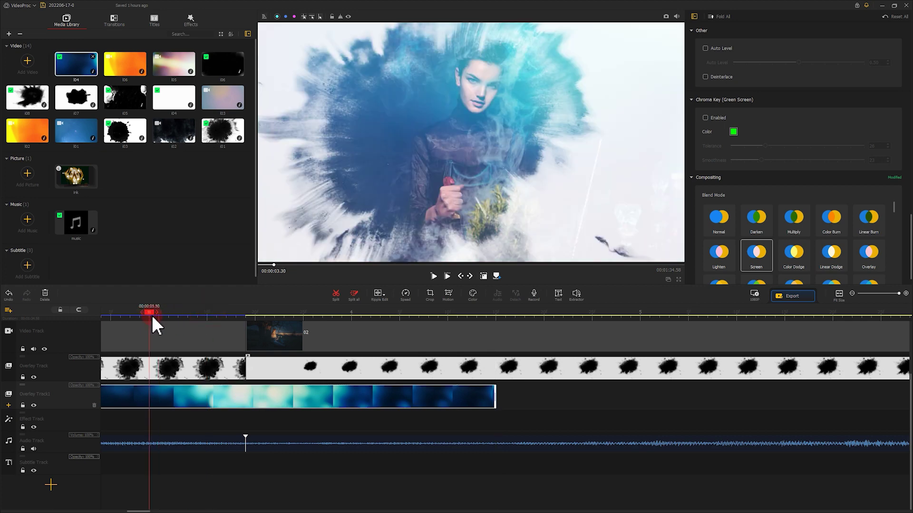
key(space)
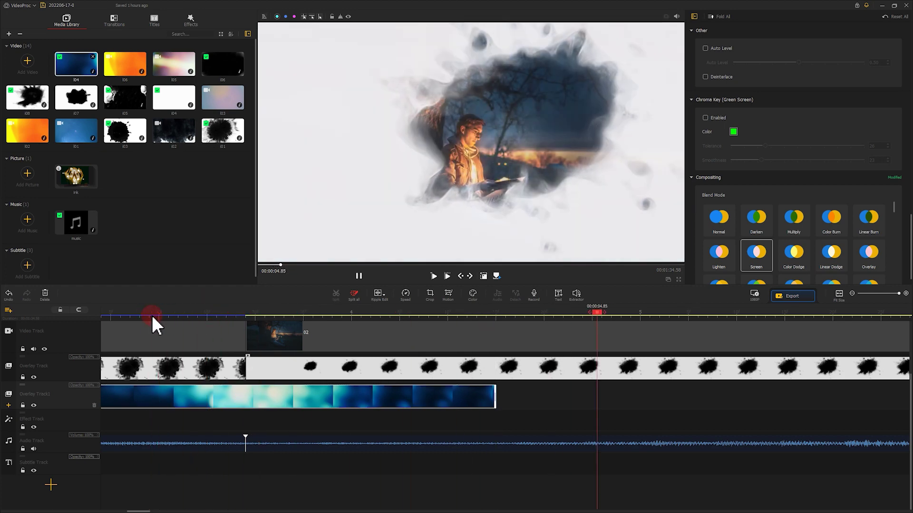
click(228, 367)
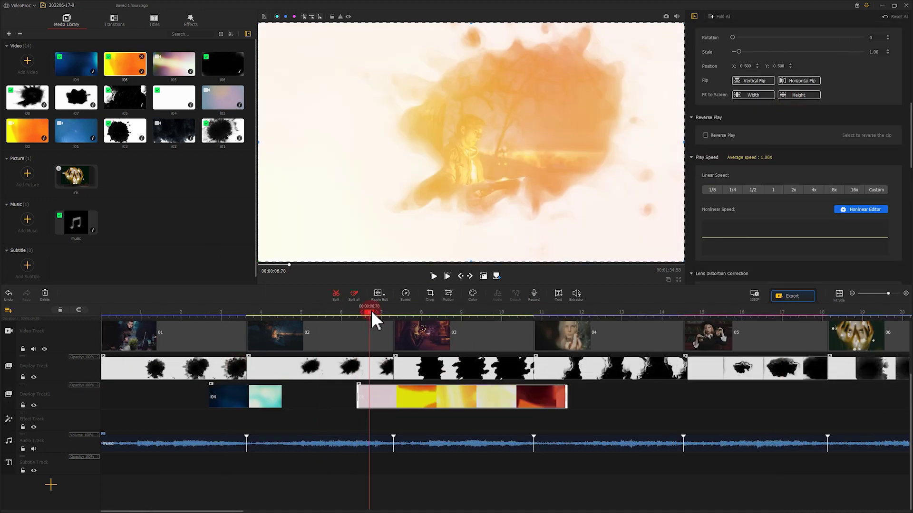
Step: Add orange light-leak clip i06 at the photo 03 transition, trim it short, and play back
drag(371, 311, 424, 316)
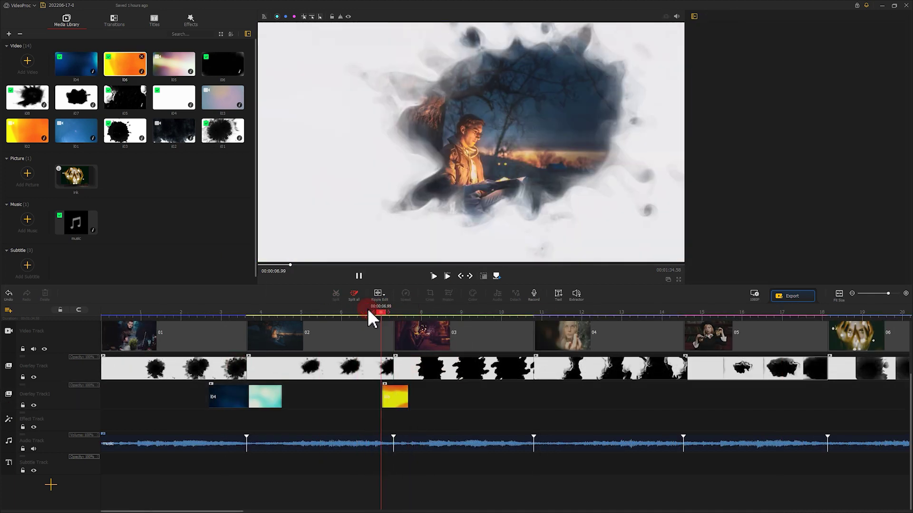
mouse_move(371, 312)
mouse_down()
mouse_move(383, 312)
mouse_move(362, 313)
mouse_move(376, 314)
mouse_up()
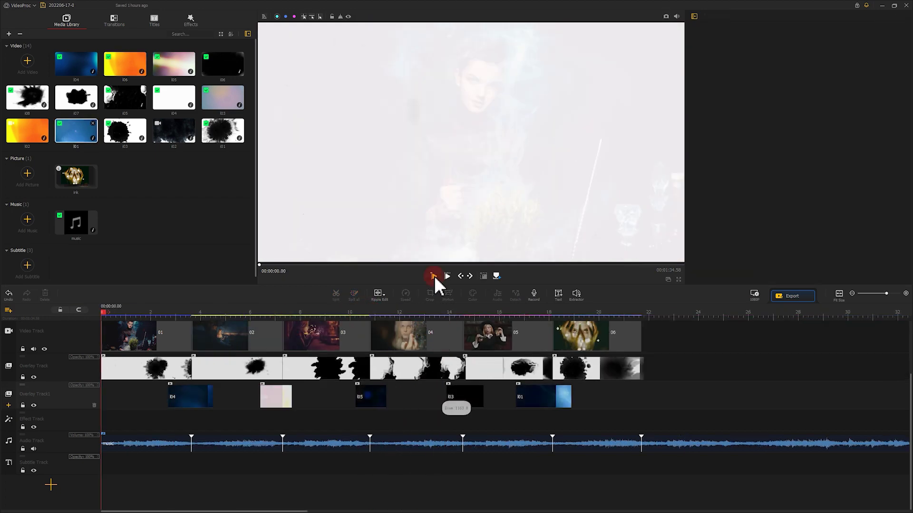
click(434, 278)
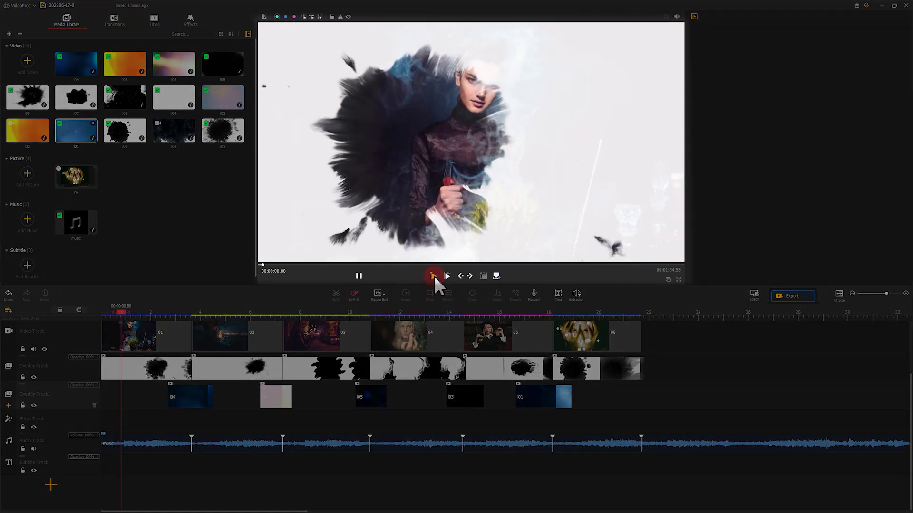